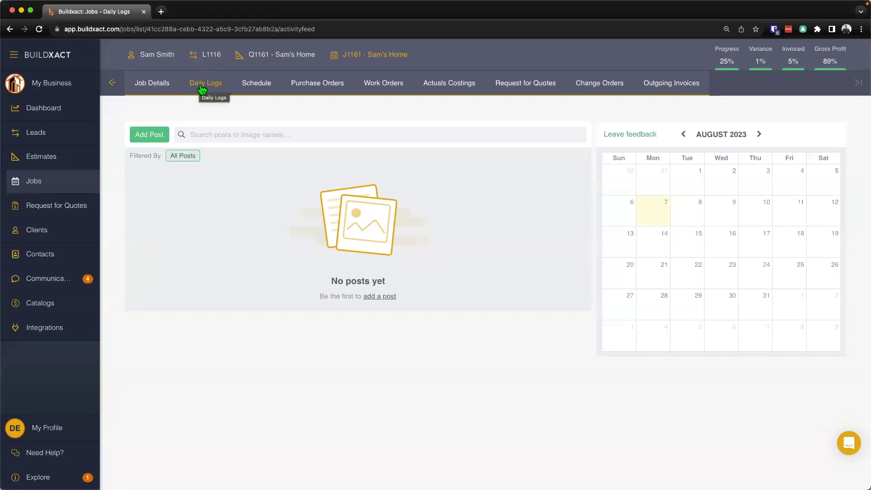
- Start a new daily log post with the description 'Some work completed today.'
{"action": "left_click", "coordinate": [155, 139]}
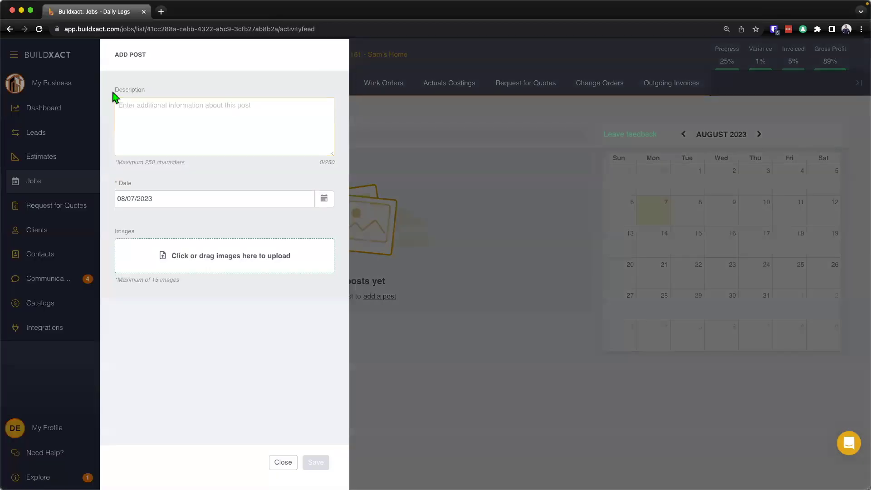
{"action": "left_click", "coordinate": [157, 114]}
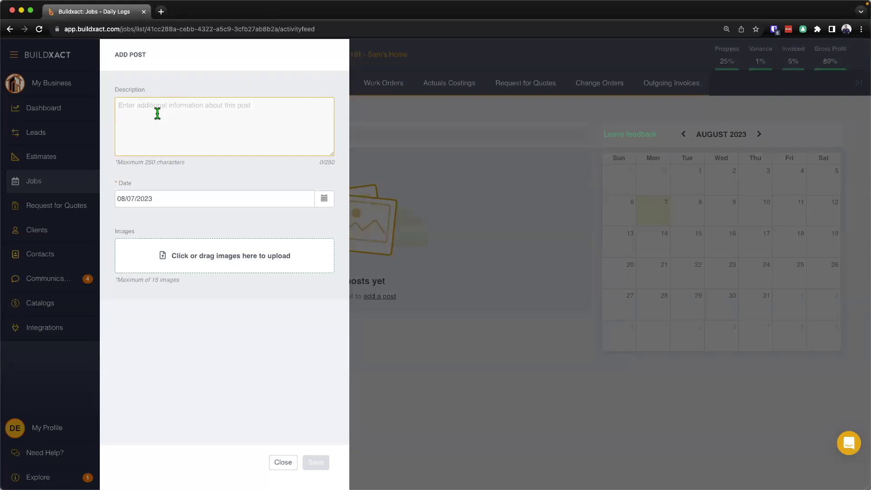
{"action": "type", "text": "some work completed today."}
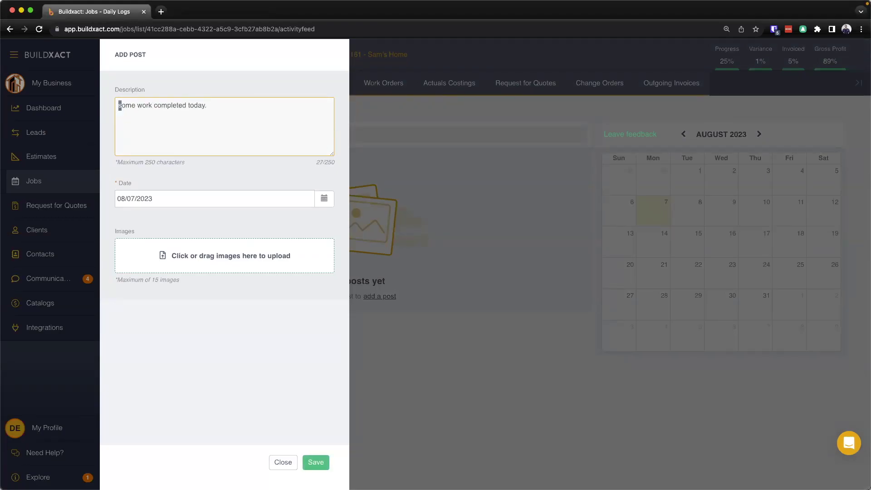
{"action": "type", "text": "S"}
{"action": "left_click_drag", "start_coordinate": [117, 163], "coordinate": [193, 166]}
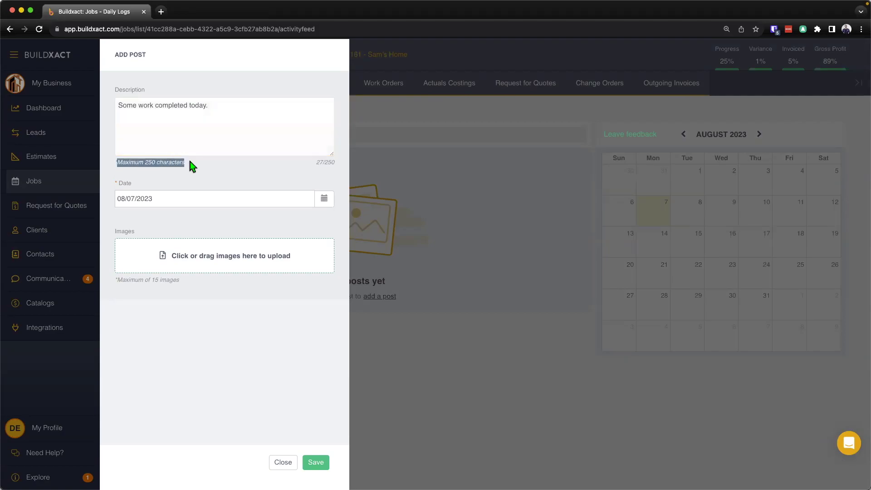
{"action": "mouse_move", "coordinate": [316, 163]}
{"action": "left_mouse_down"}
{"action": "mouse_move", "coordinate": [335, 171]}
{"action": "mouse_move", "coordinate": [327, 164]}
{"action": "left_mouse_up"}
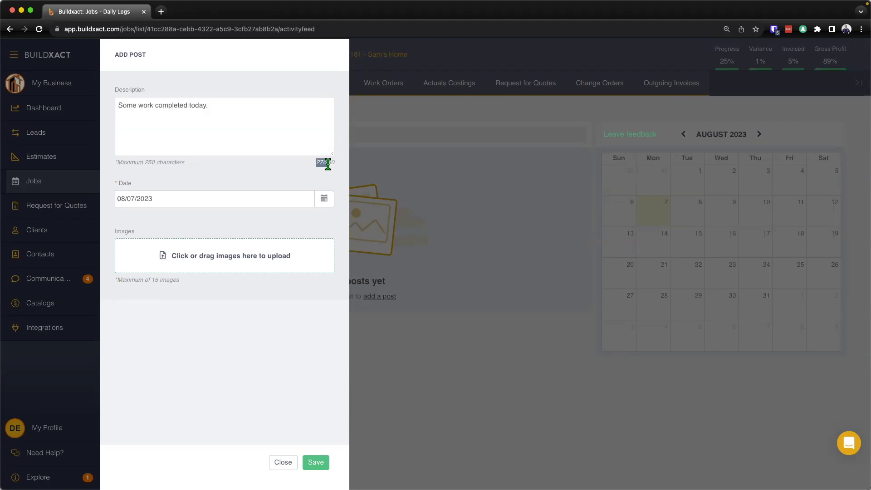
- Backdate the post to Friday 4 August 2023
{"action": "left_click", "coordinate": [139, 198]}
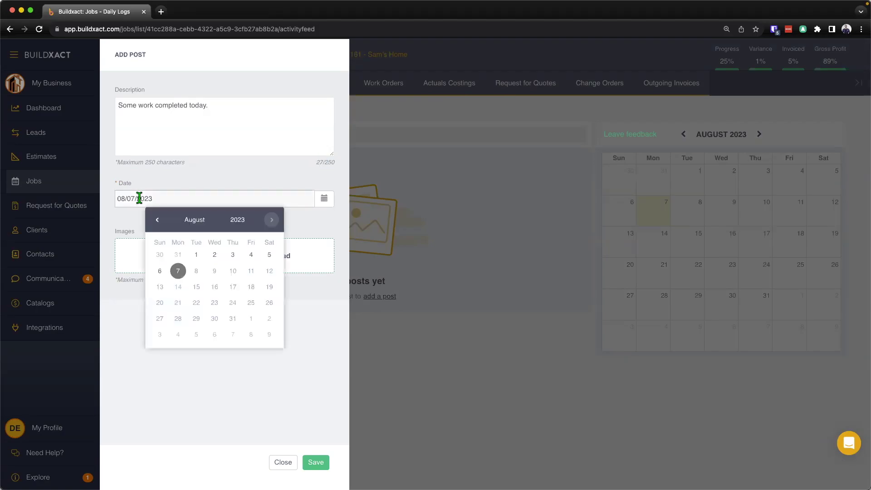
{"action": "left_click", "coordinate": [253, 256]}
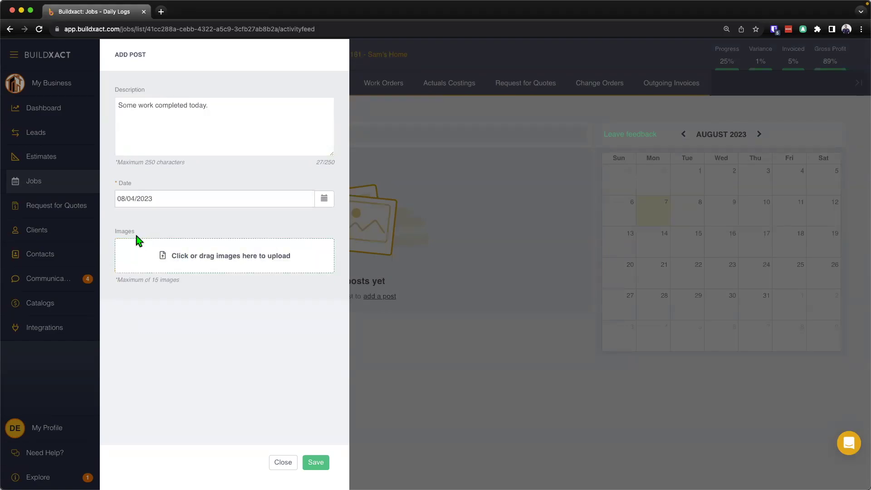
{"action": "left_click_drag", "start_coordinate": [113, 233], "coordinate": [150, 235]}
{"action": "left_click", "coordinate": [185, 338]}
- Attach the site photo captioned 'work completed today' and save the post
{"action": "left_click", "coordinate": [211, 261]}
{"action": "left_click_drag", "start_coordinate": [402, 424], "coordinate": [208, 261]}
{"action": "left_click", "coordinate": [182, 311]}
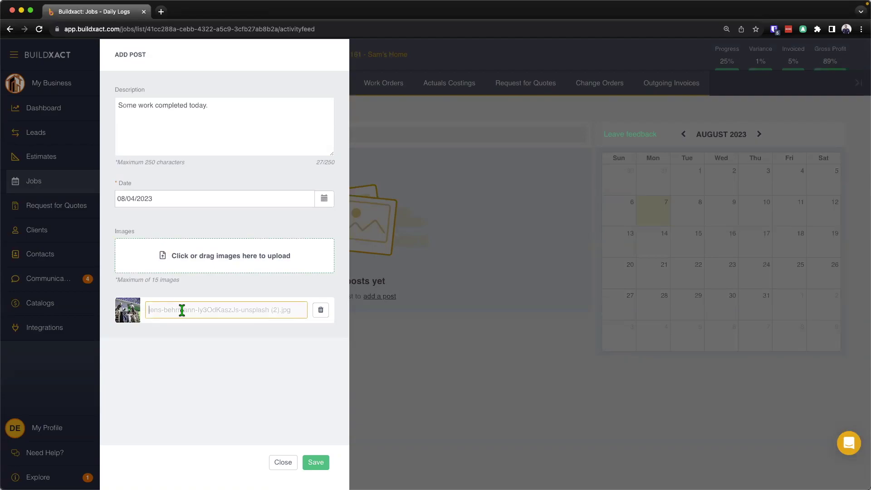
{"action": "type", "text": "work completed today"}
{"action": "left_click", "coordinate": [316, 462]}
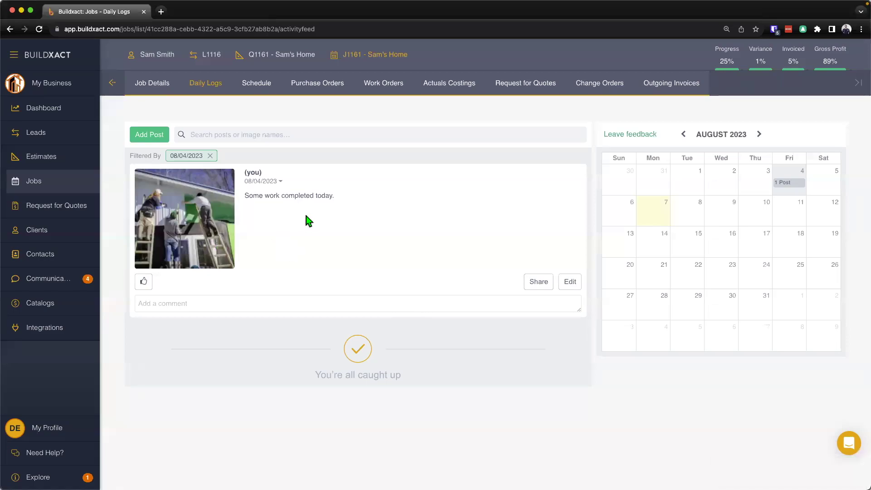
- View the post's photo full size, close it, then give the post 1 Like
{"action": "left_click_drag", "start_coordinate": [245, 171], "coordinate": [263, 175]}
{"action": "mouse_move", "coordinate": [281, 185]}
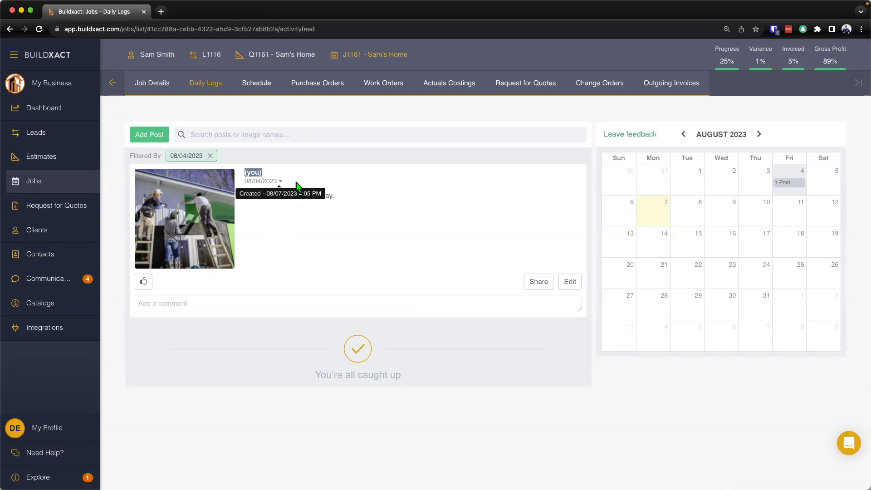
{"action": "left_click", "coordinate": [194, 216]}
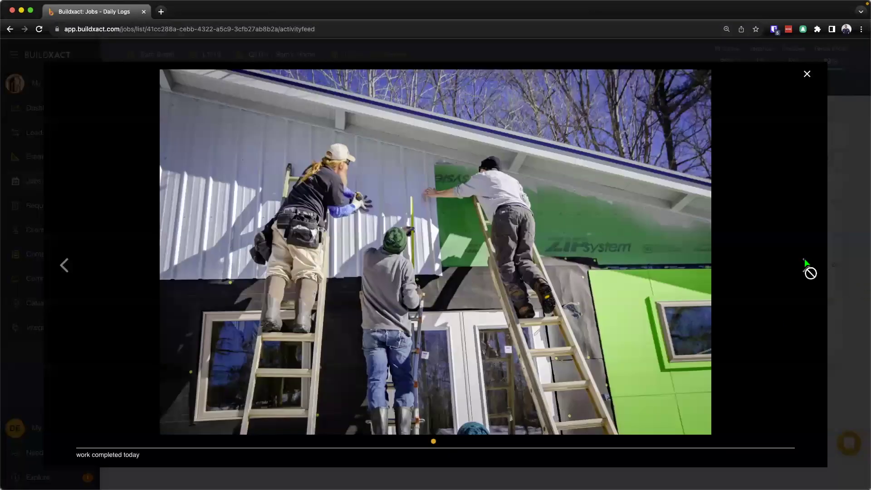
{"action": "left_click", "coordinate": [805, 75]}
{"action": "left_click", "coordinate": [143, 282]}
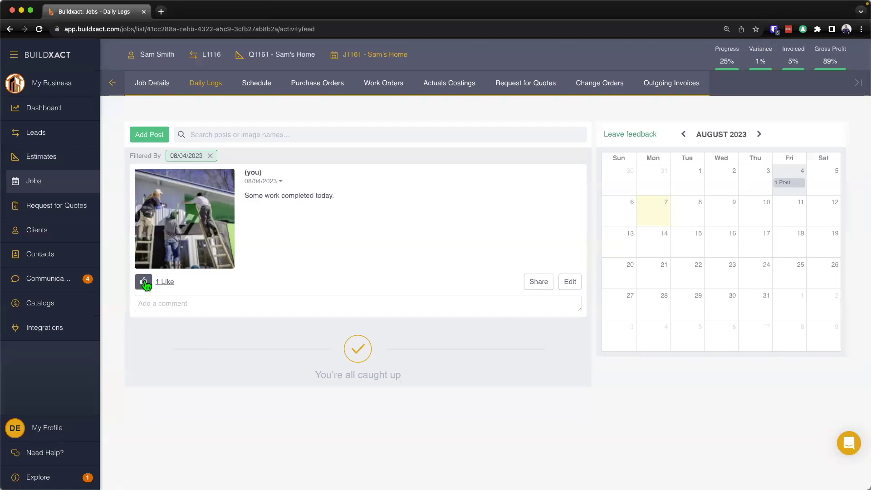
{"action": "mouse_move", "coordinate": [157, 282]}
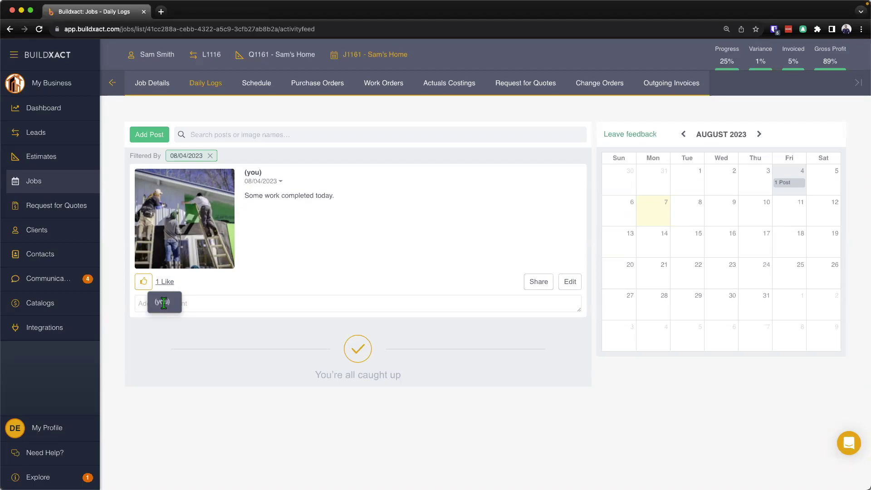
- Unlike the post and add the comment 'Work is coming along nicely.'
{"action": "left_click", "coordinate": [143, 281]}
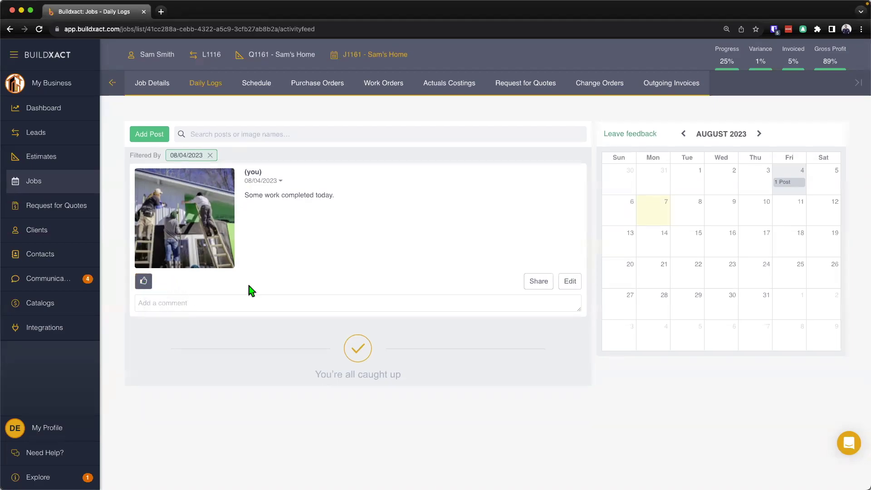
{"action": "left_click", "coordinate": [164, 305]}
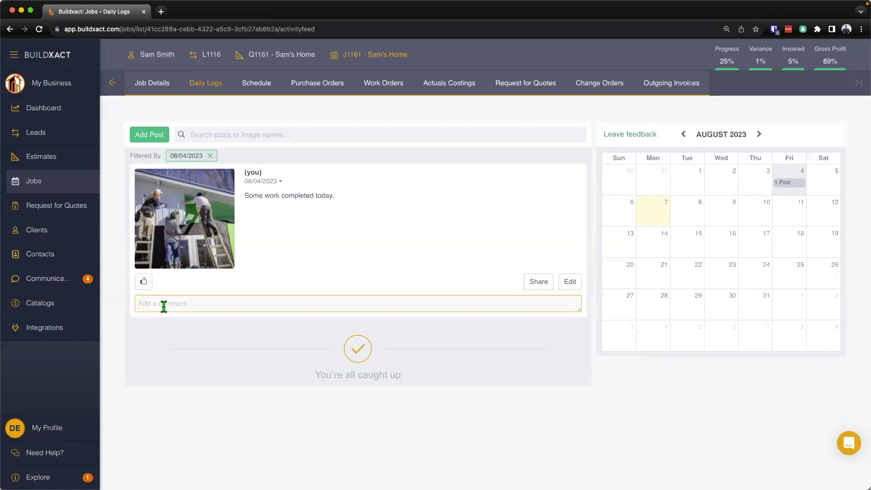
{"action": "type", "text": "Work is coming along nicely."}
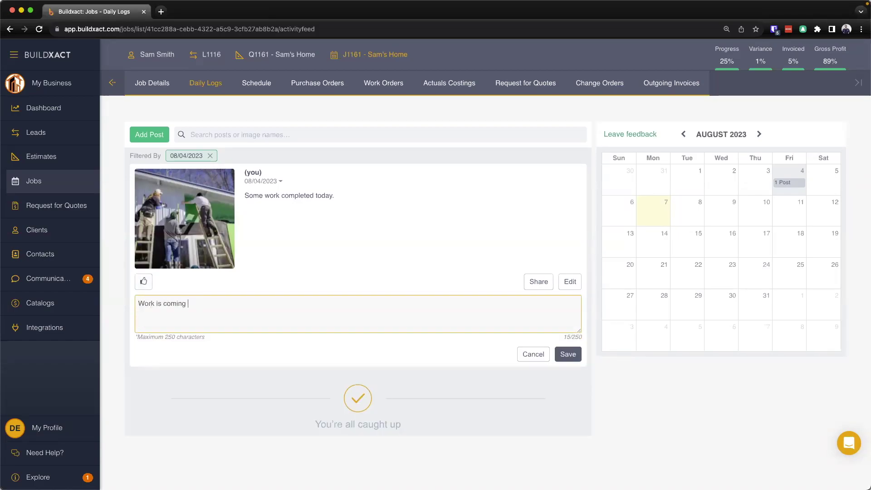
{"action": "left_click", "coordinate": [568, 354]}
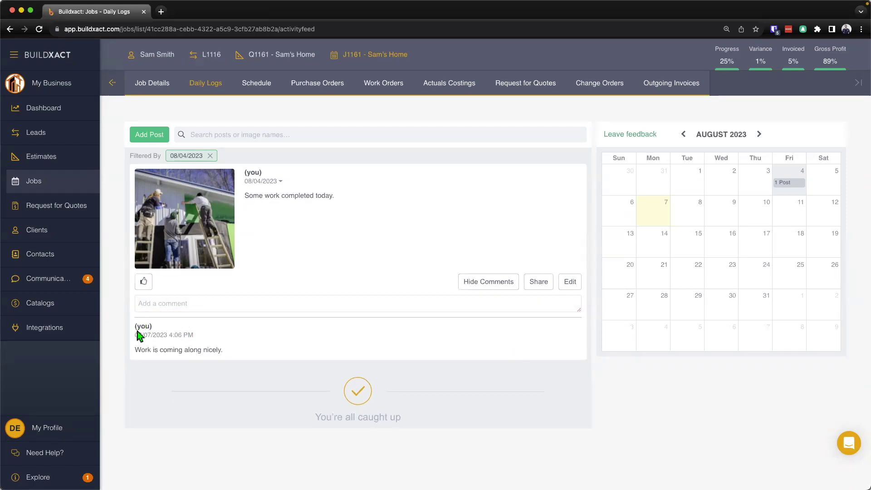
{"action": "left_click_drag", "start_coordinate": [135, 335], "coordinate": [208, 340]}
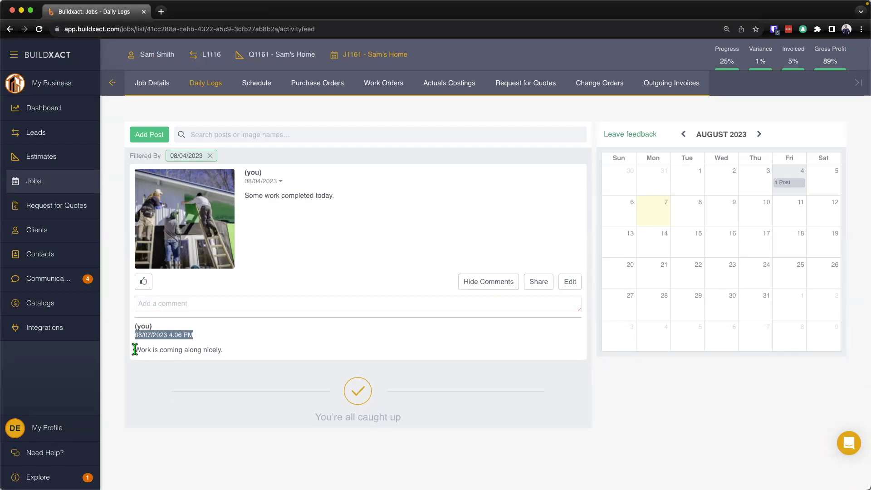
- Toggle the comment's visibility, leaving it collapsed under Show 1 Comment
{"action": "left_click", "coordinate": [488, 285]}
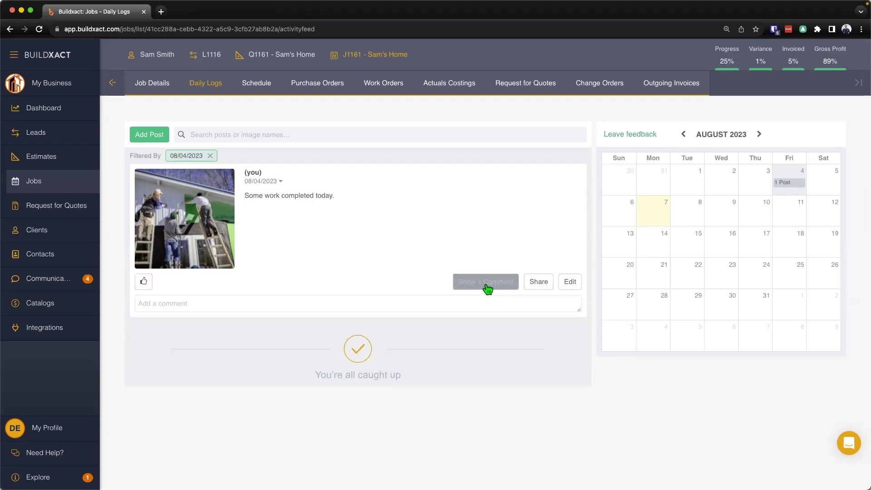
{"action": "left_click", "coordinate": [488, 285]}
{"action": "left_click", "coordinate": [488, 286]}
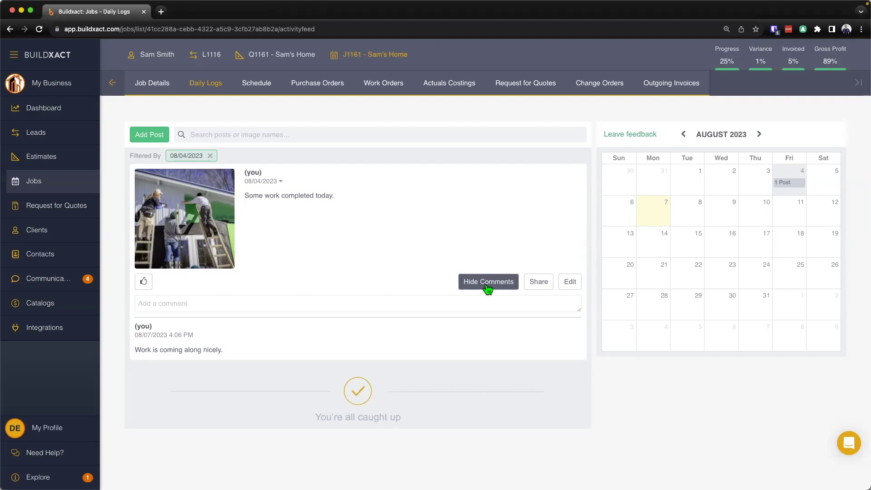
{"action": "left_click", "coordinate": [488, 286]}
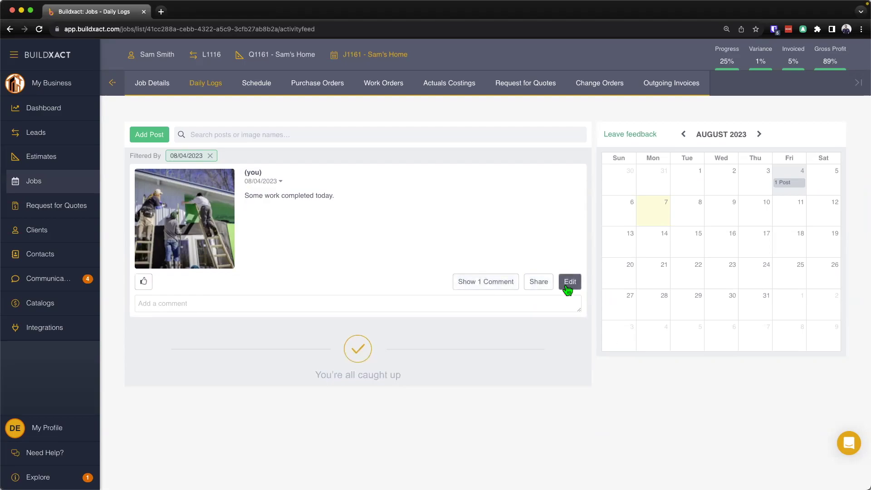
- Append 'Rained part of the day' to the post description and save it, marked Edited
{"action": "left_click_drag", "start_coordinate": [245, 196], "coordinate": [343, 199]}
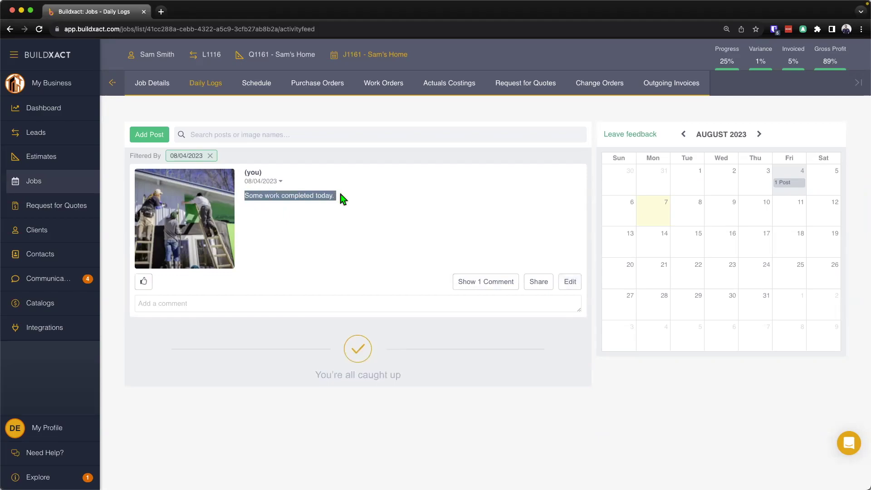
{"action": "left_click", "coordinate": [343, 198]}
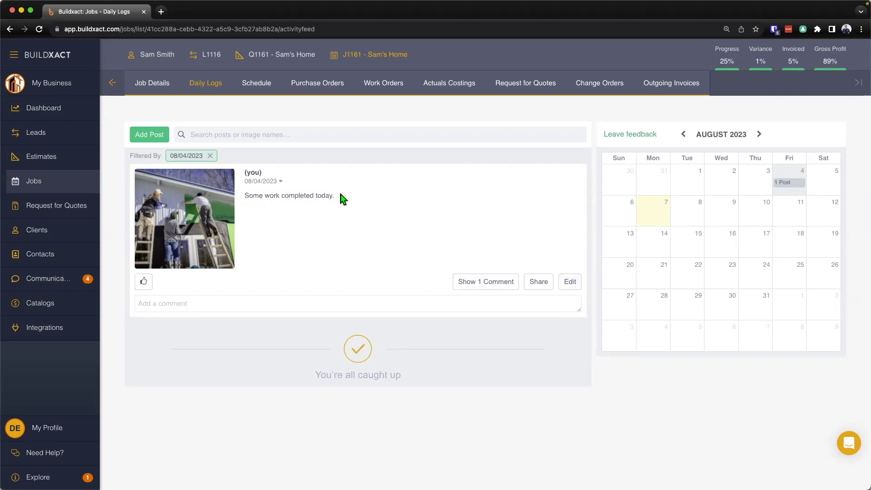
{"action": "left_click", "coordinate": [571, 283]}
{"action": "left_click", "coordinate": [224, 113]}
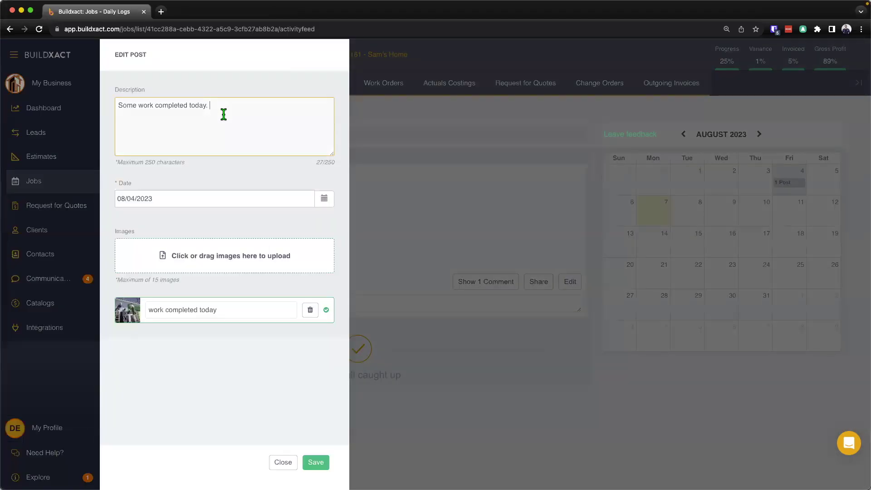
{"action": "type", "text": "Rained part of the day."}
{"action": "left_click", "coordinate": [315, 462]}
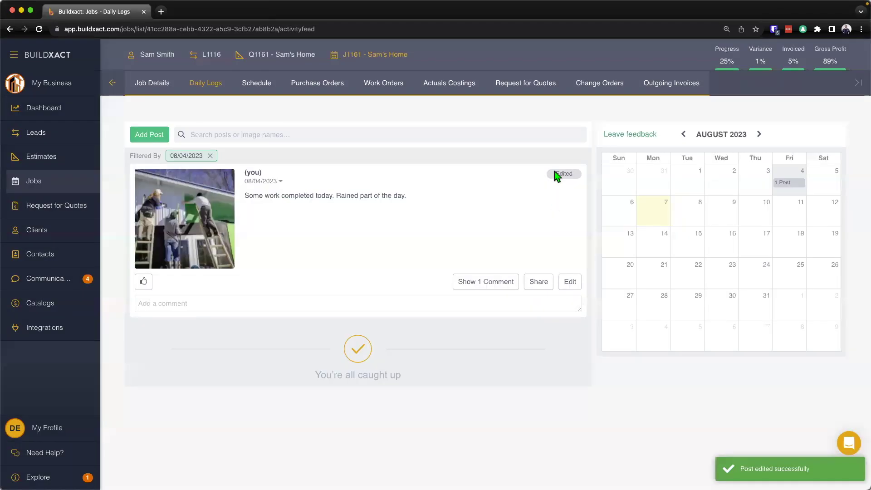
{"action": "left_click_drag", "start_coordinate": [554, 173], "coordinate": [579, 177]}
{"action": "mouse_move", "coordinate": [282, 184]}
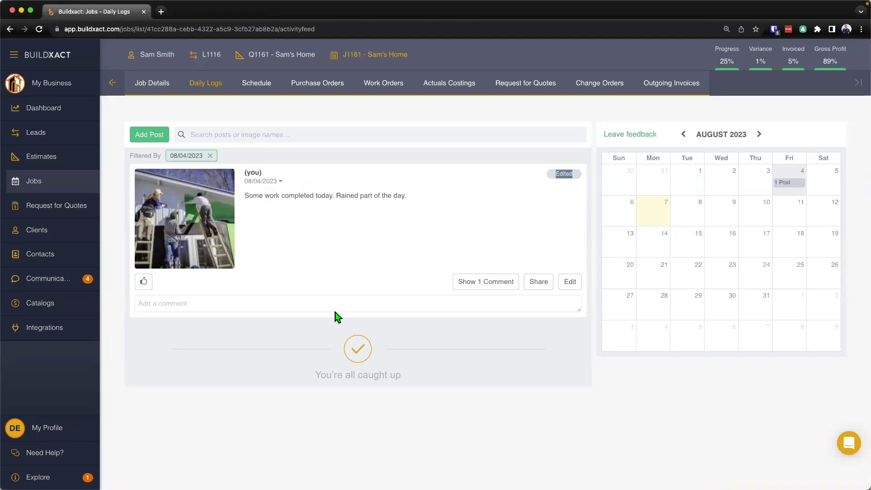
- Bring up the post's Share dialog and review its description and photo caption
{"action": "left_click", "coordinate": [615, 386]}
{"action": "left_click", "coordinate": [535, 285]}
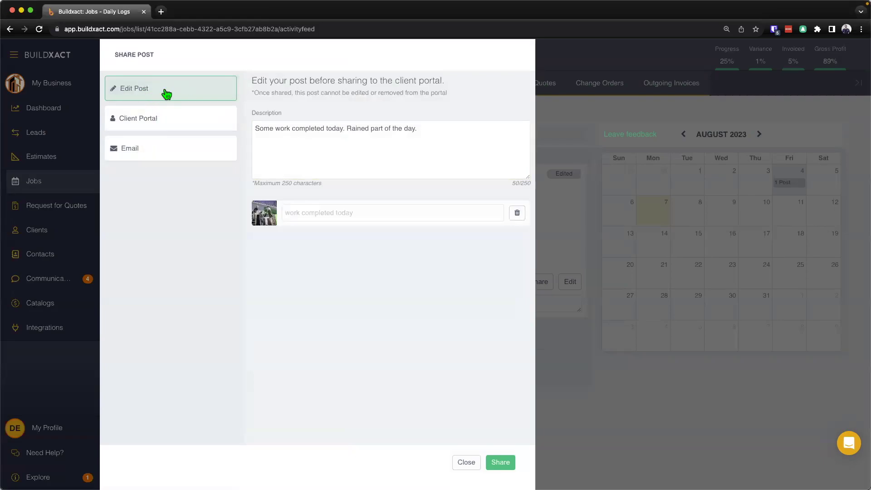
{"action": "left_click_drag", "start_coordinate": [254, 81], "coordinate": [459, 85]}
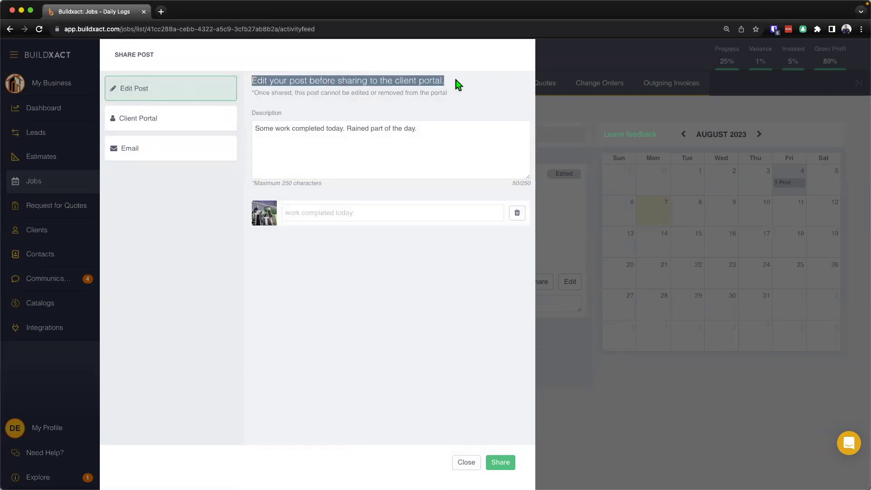
{"action": "left_click", "coordinate": [447, 133]}
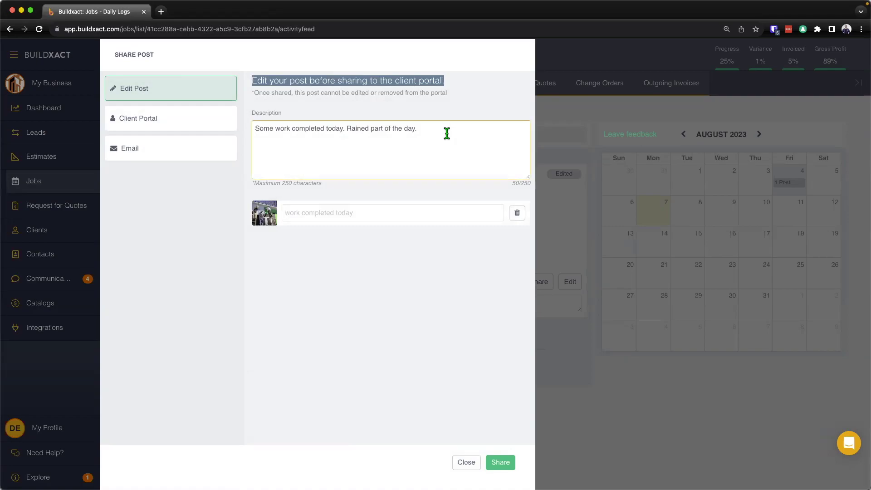
{"action": "left_click_drag", "start_coordinate": [446, 133], "coordinate": [248, 129]}
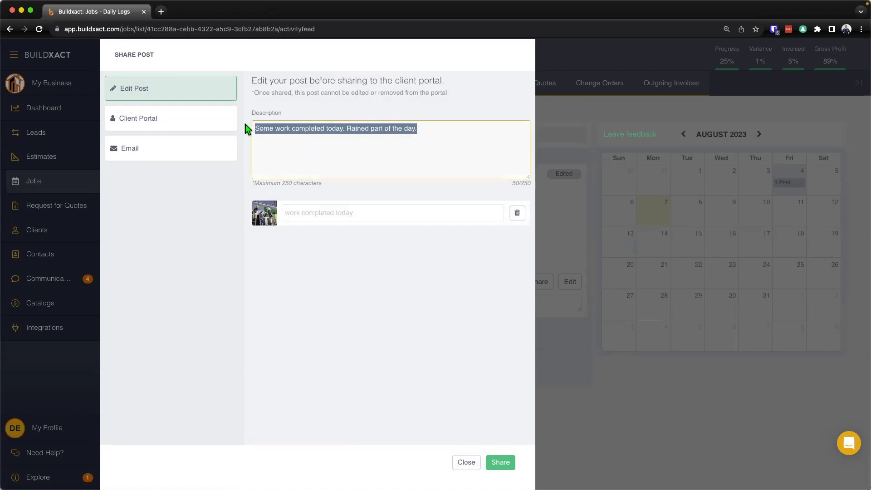
{"action": "left_click", "coordinate": [306, 212]}
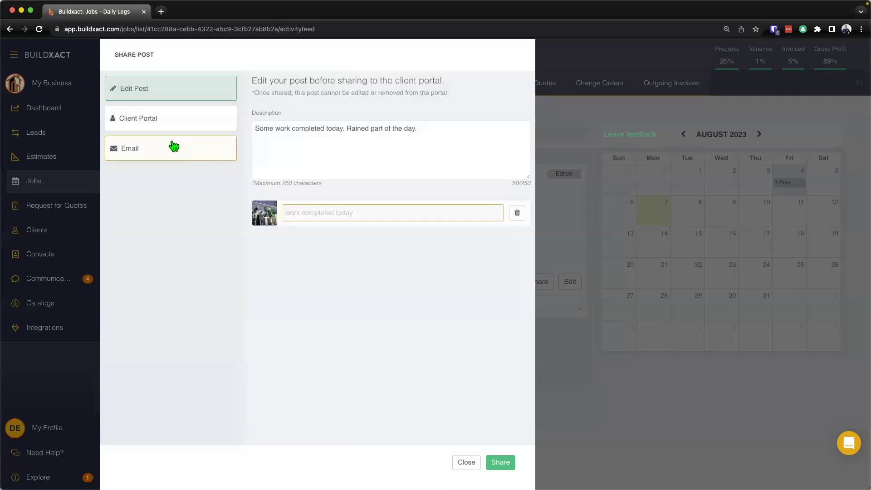
- Review the Client Portal and Email details, then share the post
{"action": "left_click", "coordinate": [161, 130]}
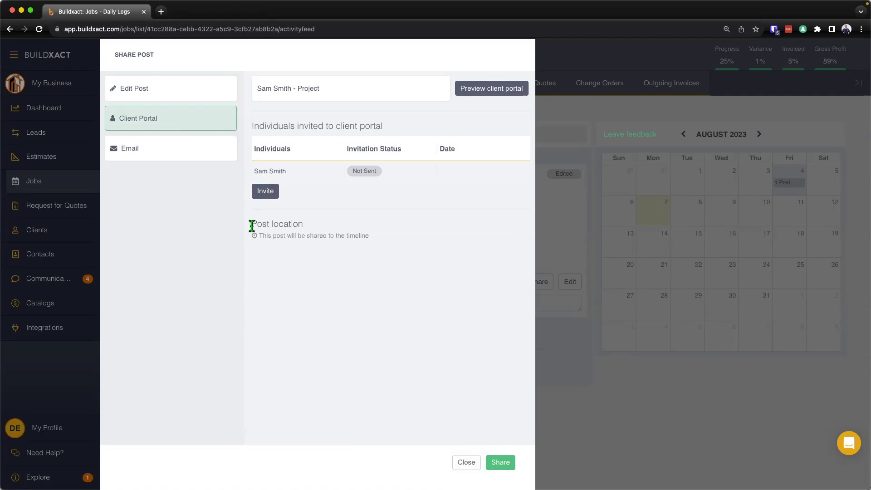
{"action": "left_click", "coordinate": [186, 150]}
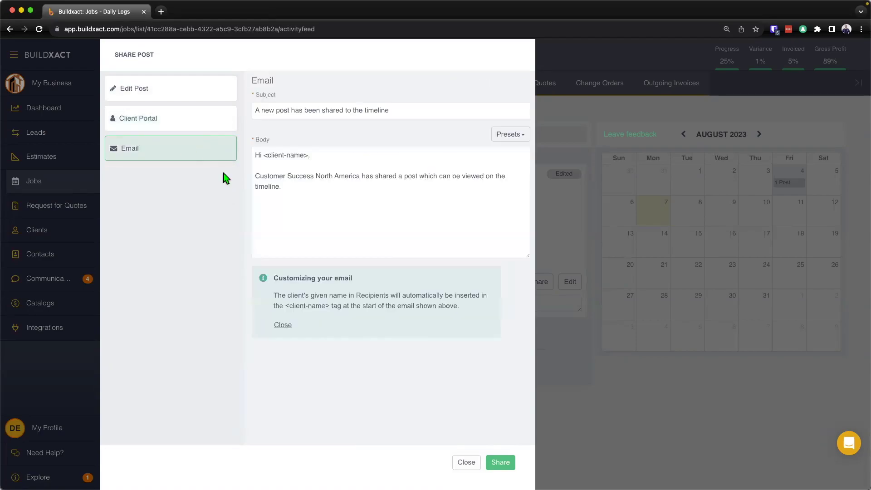
{"action": "left_click", "coordinate": [399, 187]}
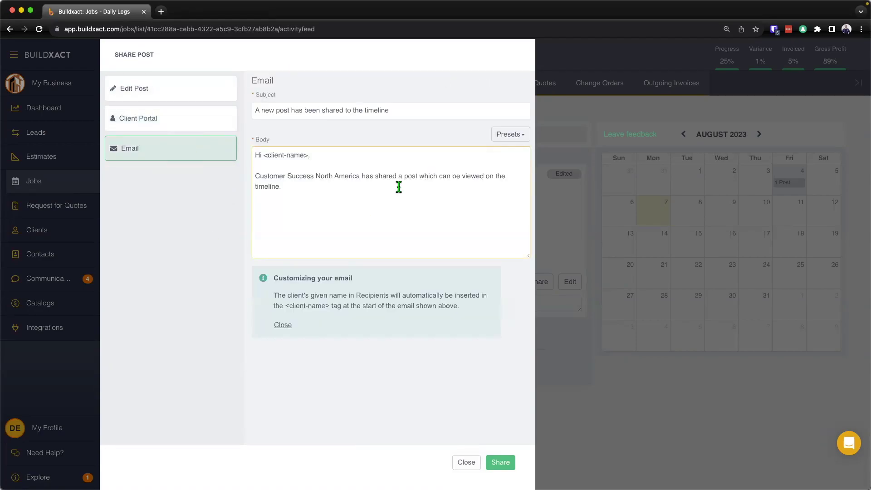
{"action": "left_click", "coordinate": [492, 462]}
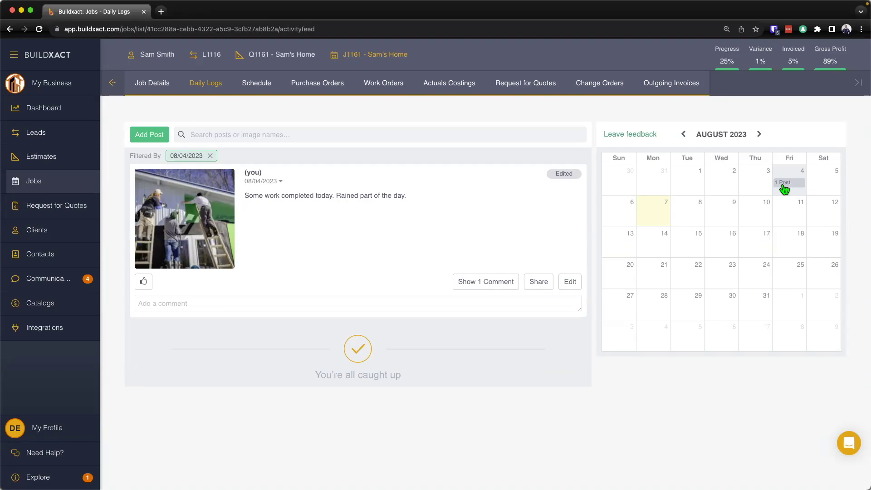
- Filter the calendar to Aug 2, then Aug 4, then clear the filter to All Posts
{"action": "left_click", "coordinate": [725, 183]}
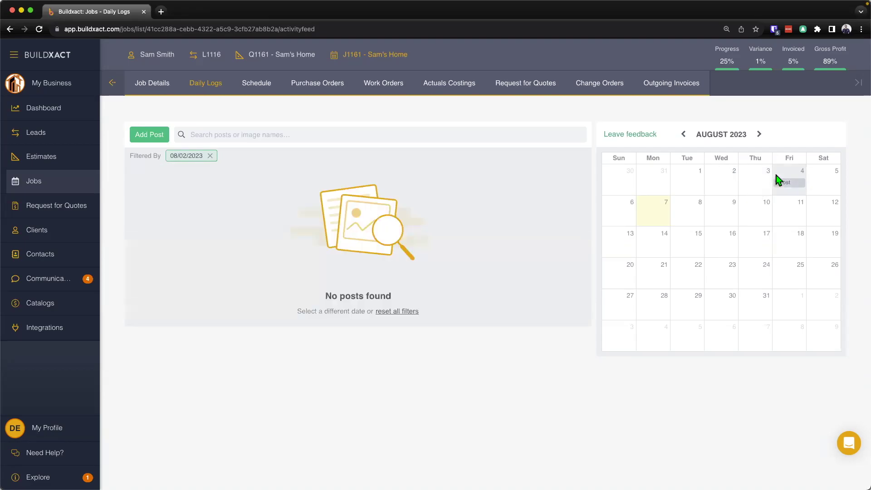
{"action": "left_click", "coordinate": [776, 179]}
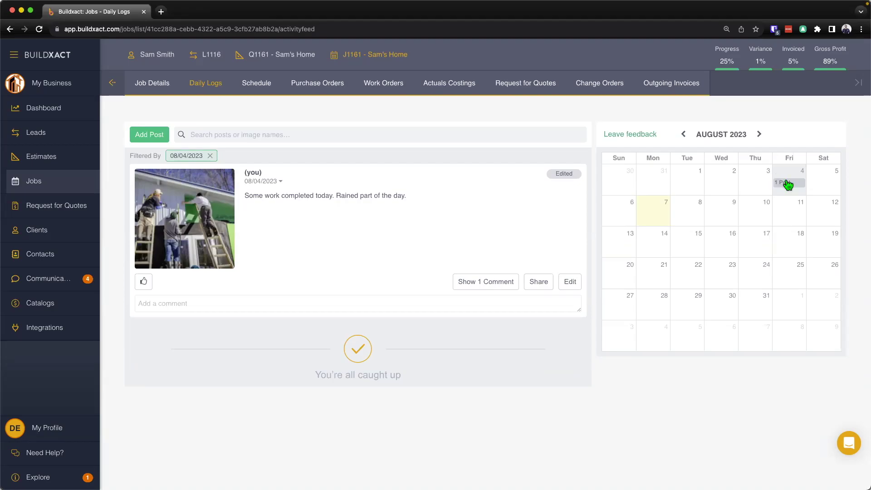
{"action": "left_click", "coordinate": [210, 156]}
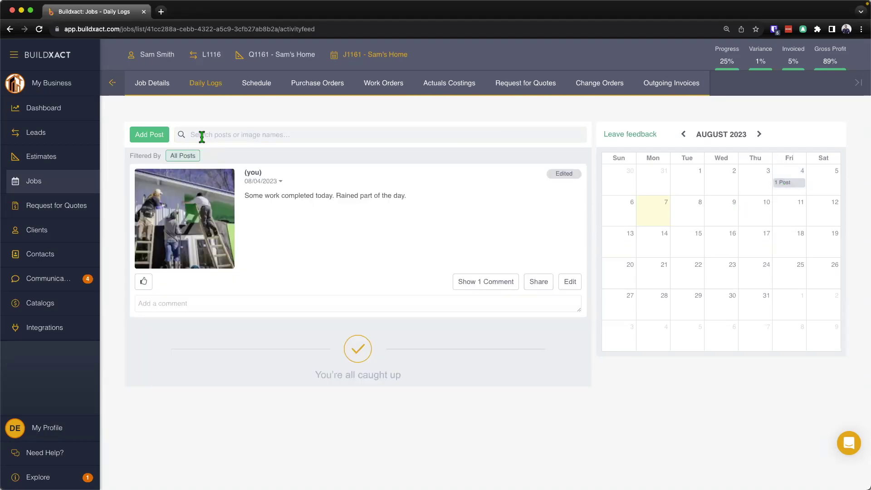
{"action": "left_click", "coordinate": [202, 136]}
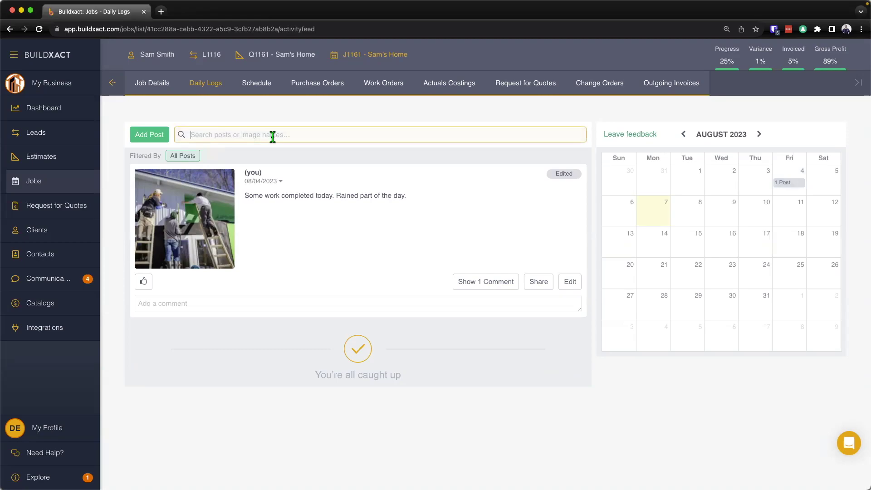